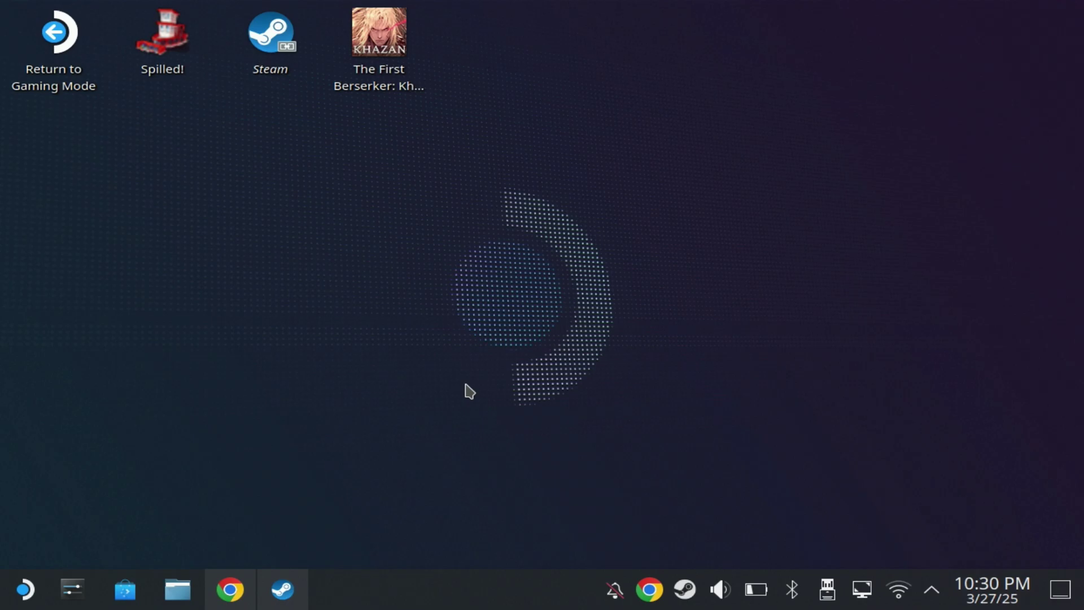
Open the Discover software center, search for "syncth", and install Syncthing GTK.
{"action": "left_click", "coordinate": [35, 590]}
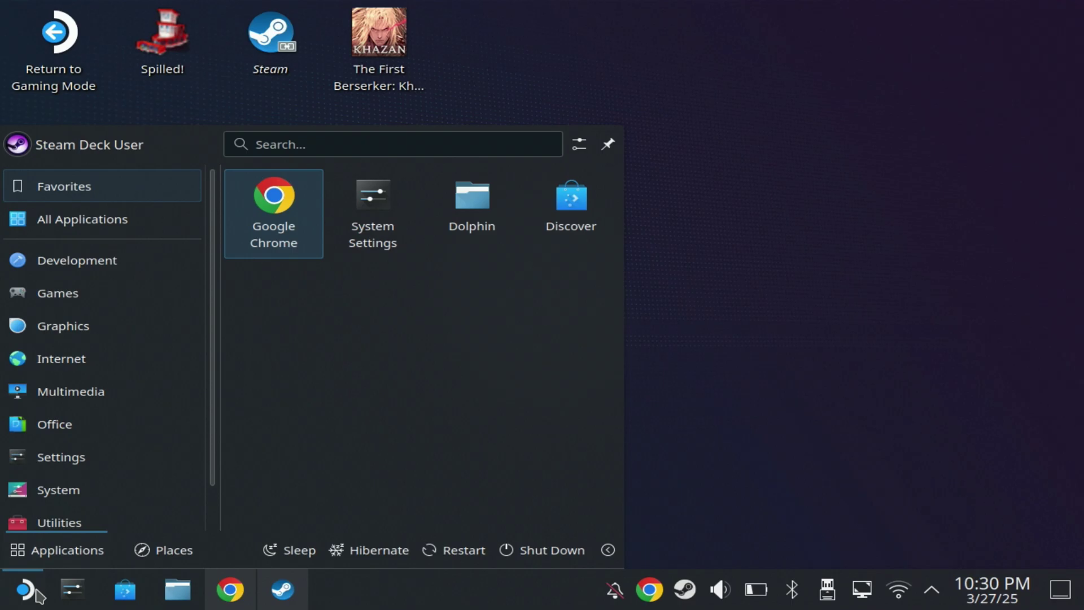
{"action": "left_click", "coordinate": [126, 590]}
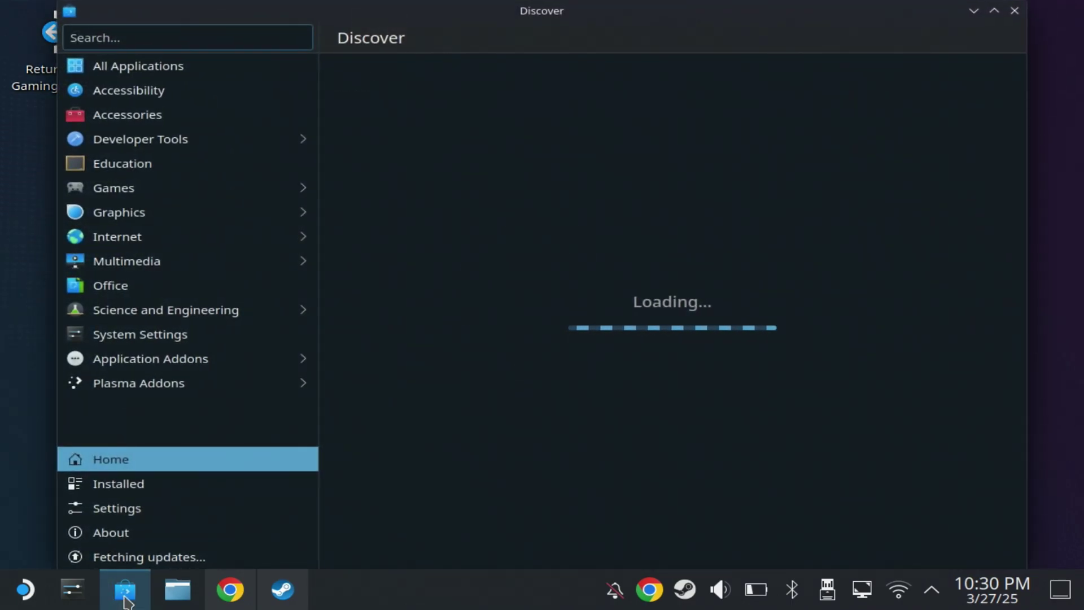
{"action": "type", "text": "syn"}
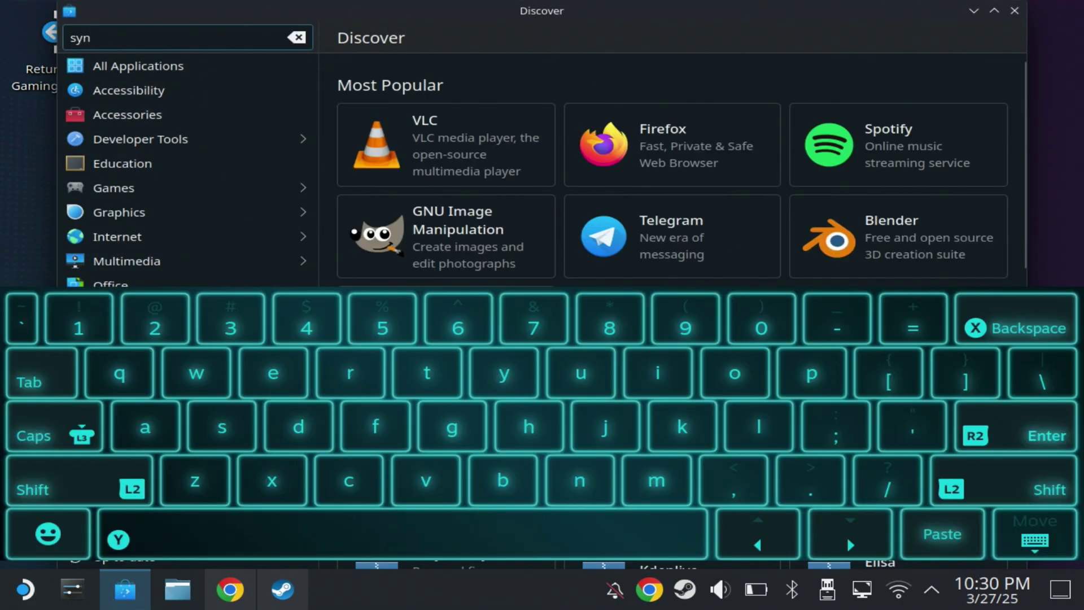
{"action": "type", "text": "cth"}
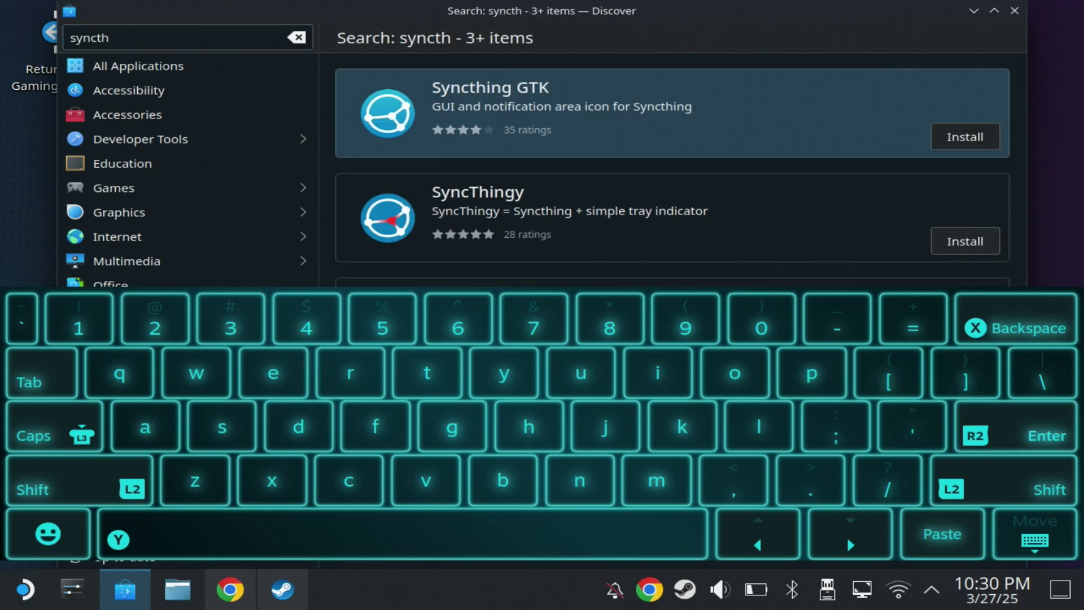
{"action": "key", "text": "Escape"}
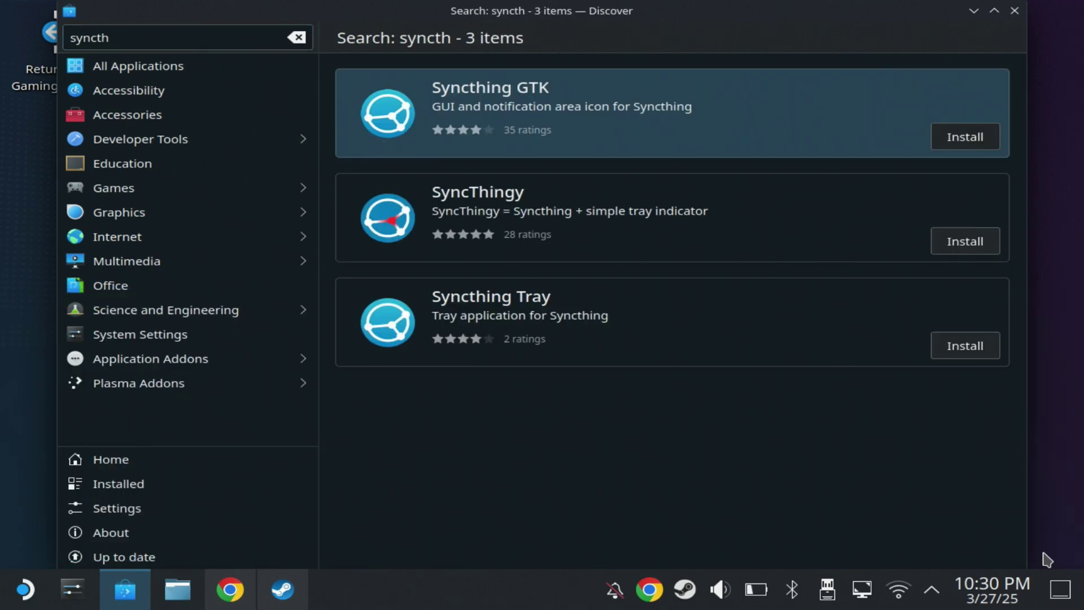
{"action": "left_click", "coordinate": [980, 138]}
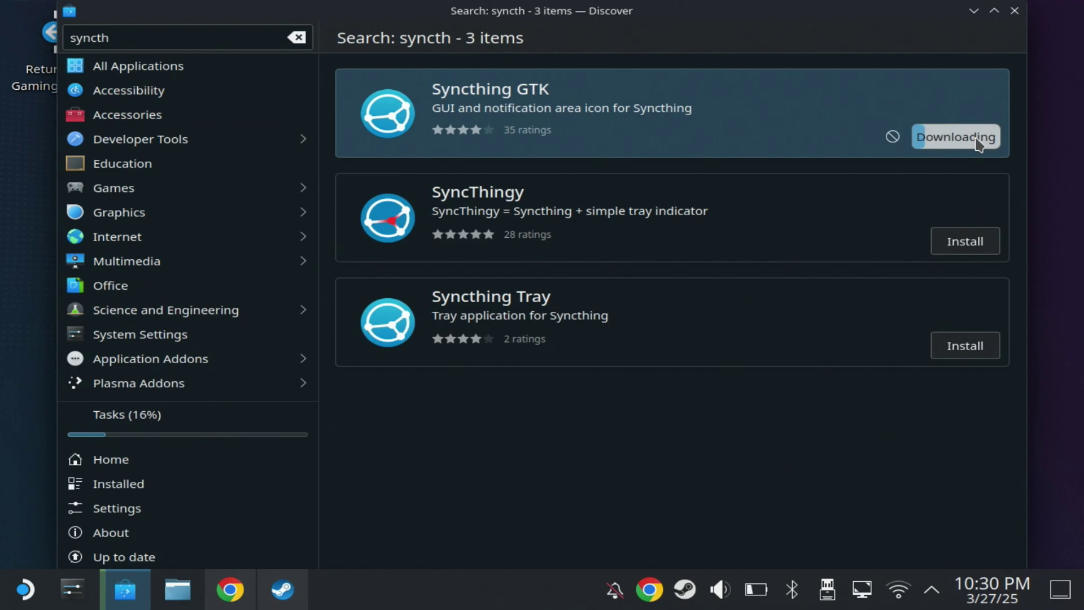
Search all applications for "ludu" and install ludusavi.
{"action": "left_click", "coordinate": [301, 45]}
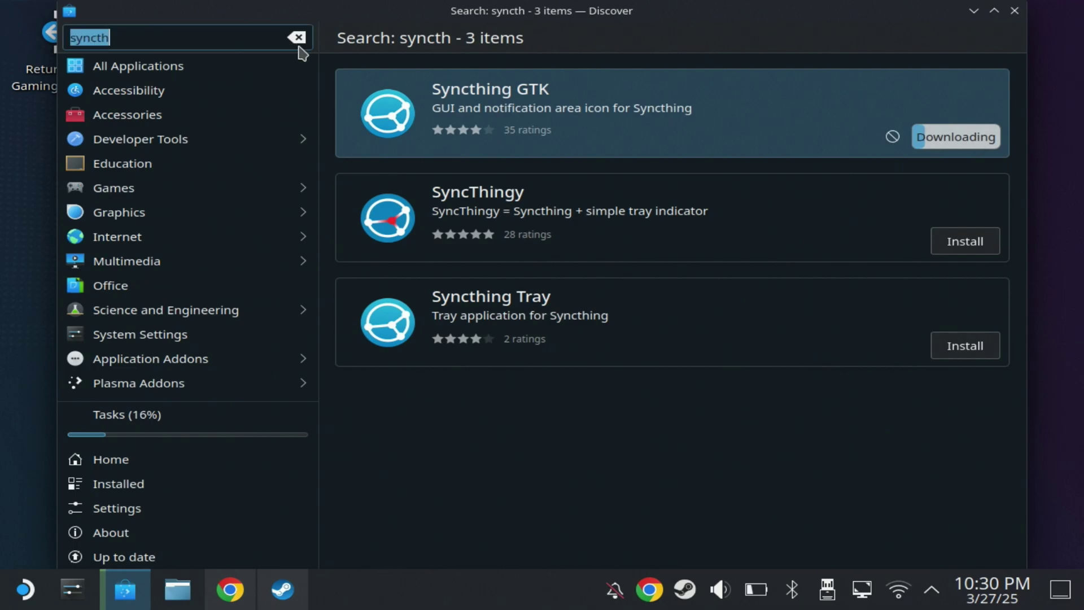
{"action": "left_click", "coordinate": [298, 59]}
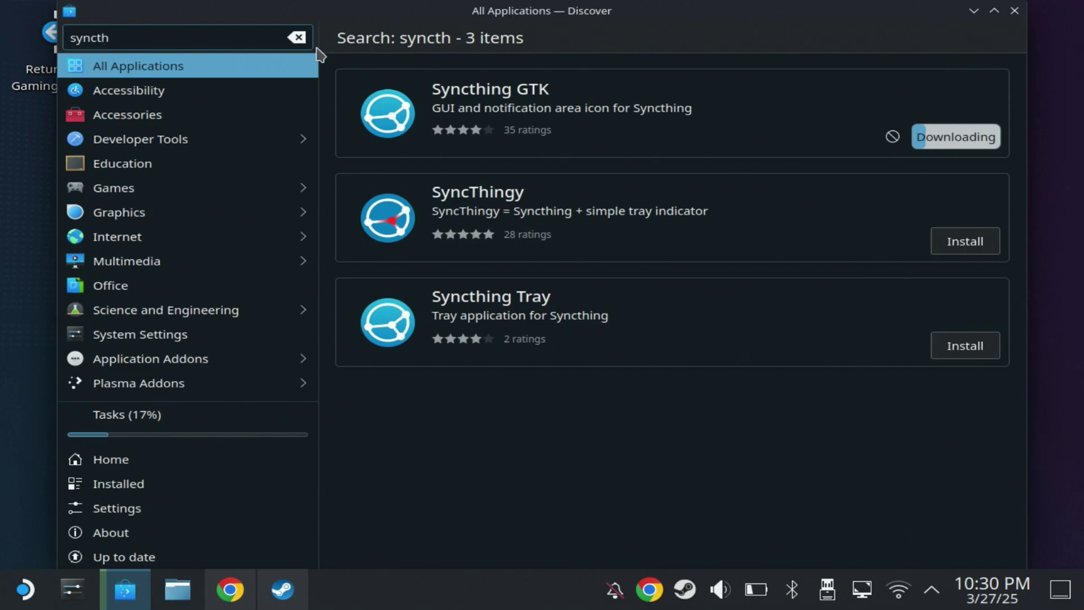
{"action": "left_click", "coordinate": [303, 42]}
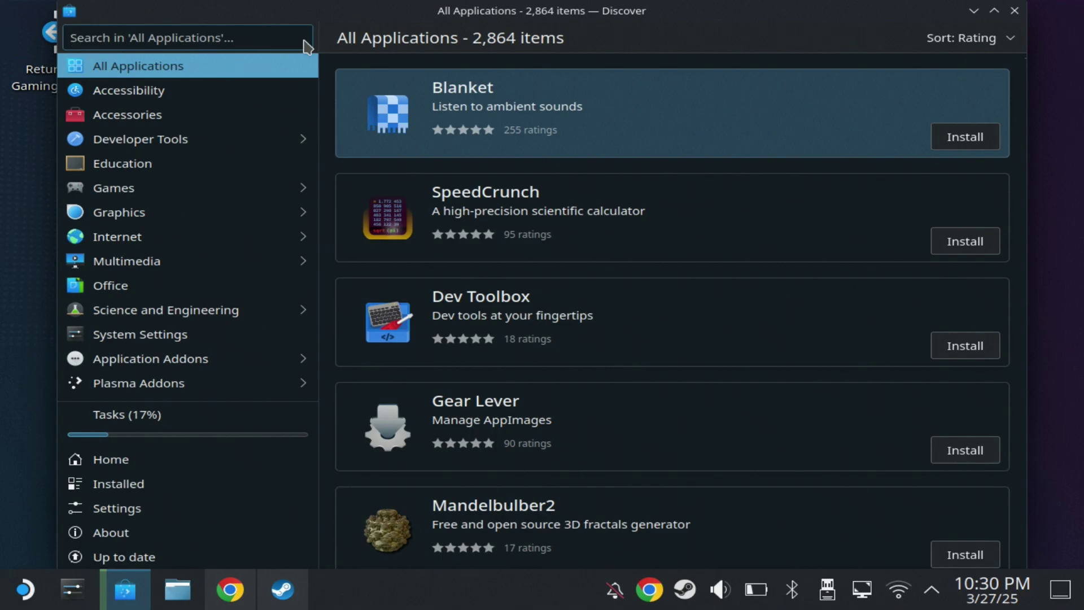
{"action": "left_click", "coordinate": [305, 46]}
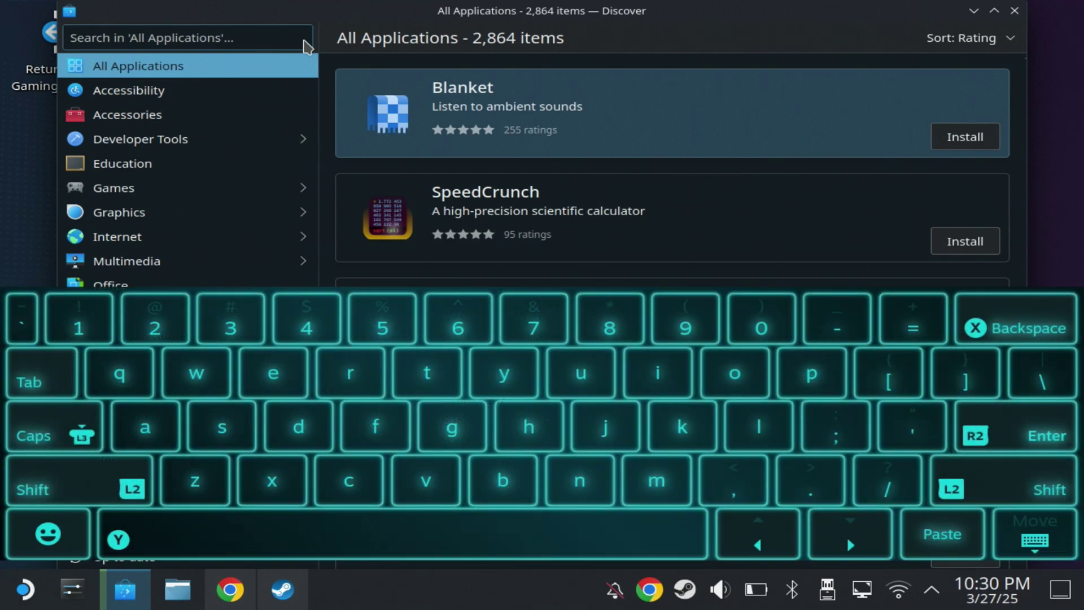
{"action": "type", "text": "ludi"}
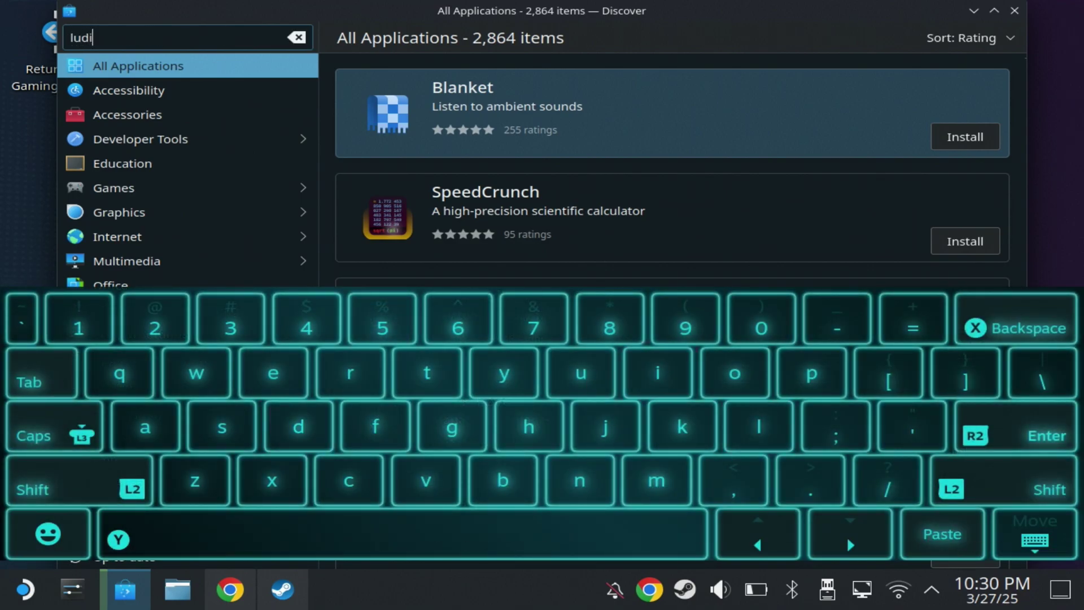
{"action": "key", "text": "BackSpace"}
{"action": "type", "text": "u"}
{"action": "left_click", "coordinate": [1047, 553]}
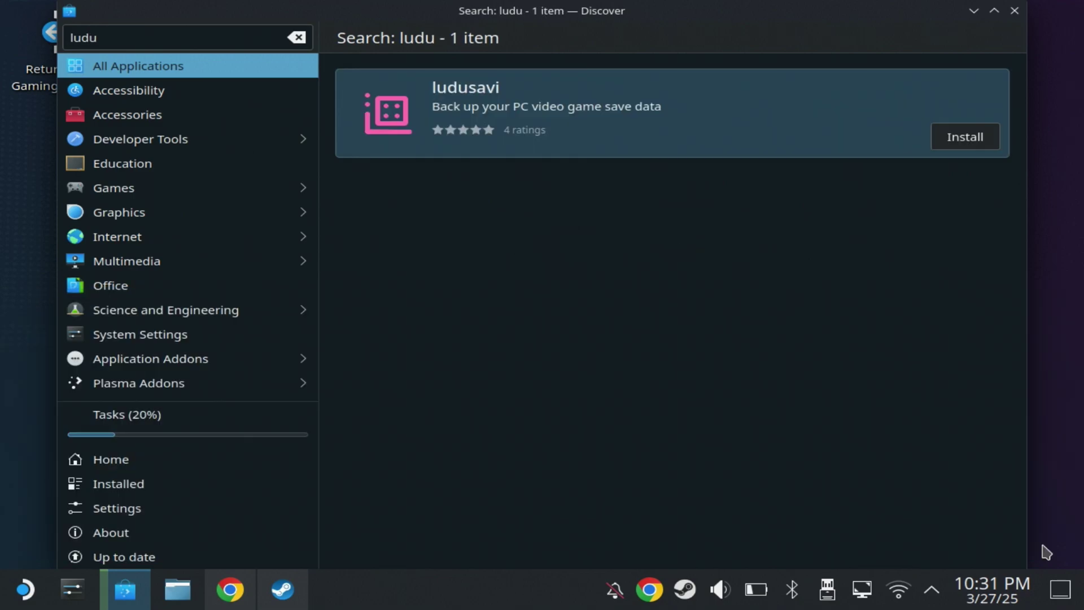
{"action": "left_click", "coordinate": [965, 137]}
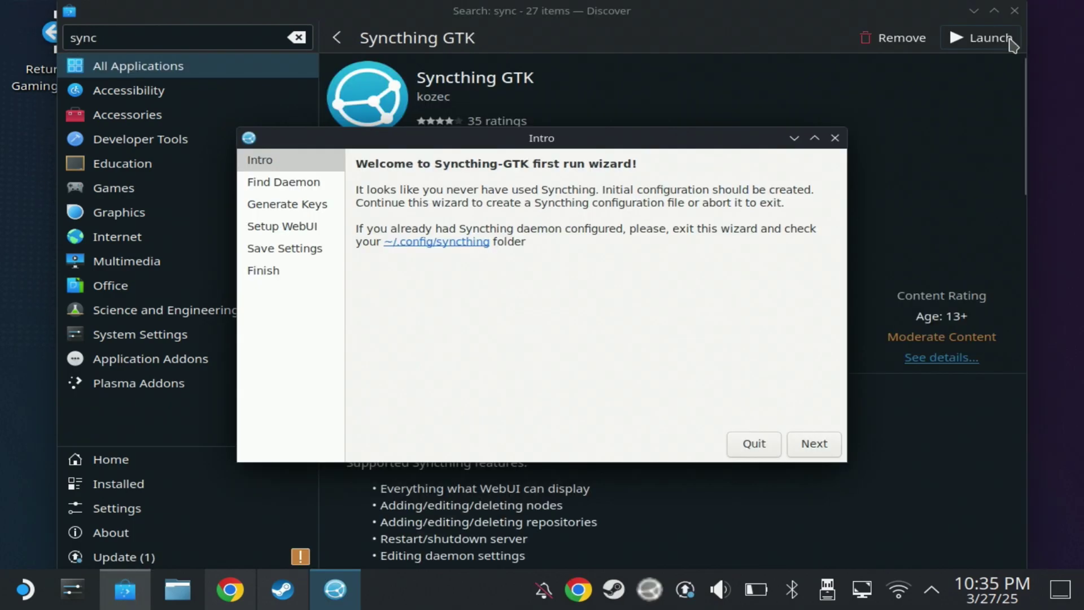
Complete the Syncthing-GTK first-run wizard with the WebUI listening on localhost, and allow anonymous usage reporting.
{"action": "left_click", "coordinate": [823, 444]}
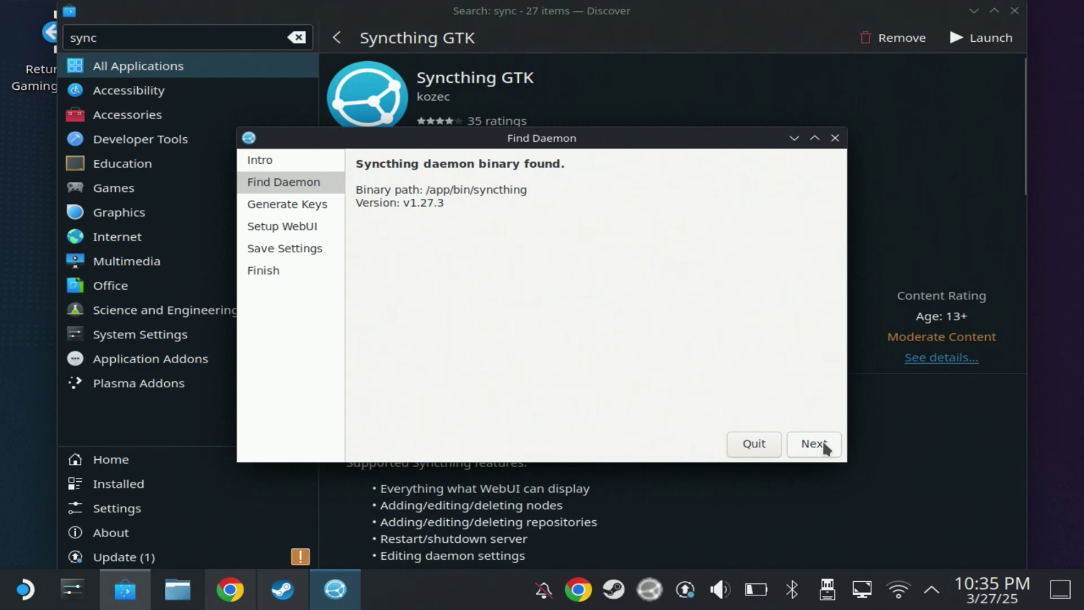
{"action": "left_click", "coordinate": [824, 446]}
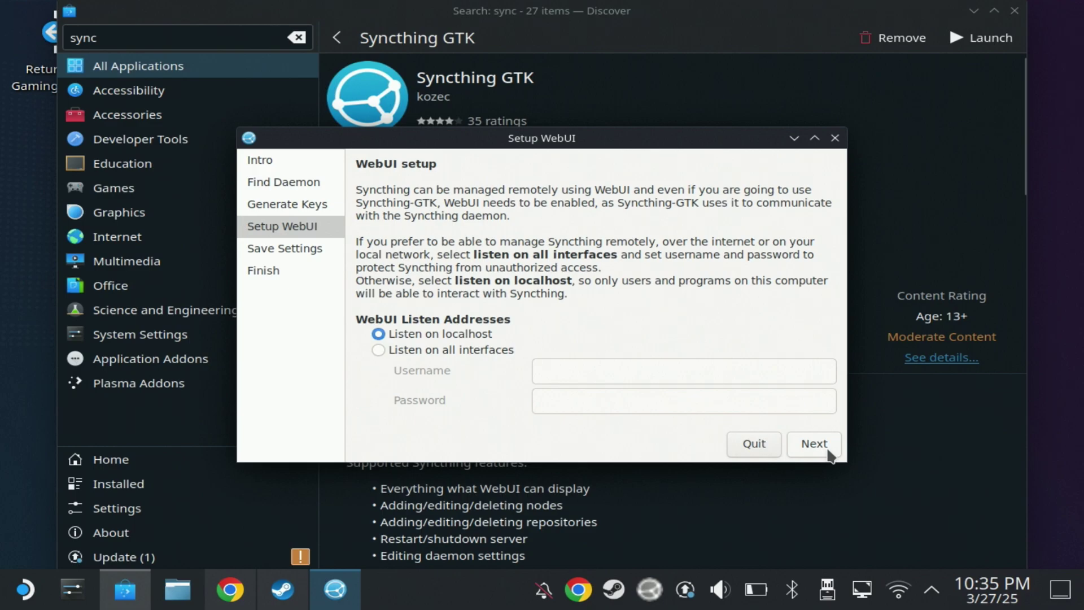
{"action": "left_click", "coordinate": [825, 442]}
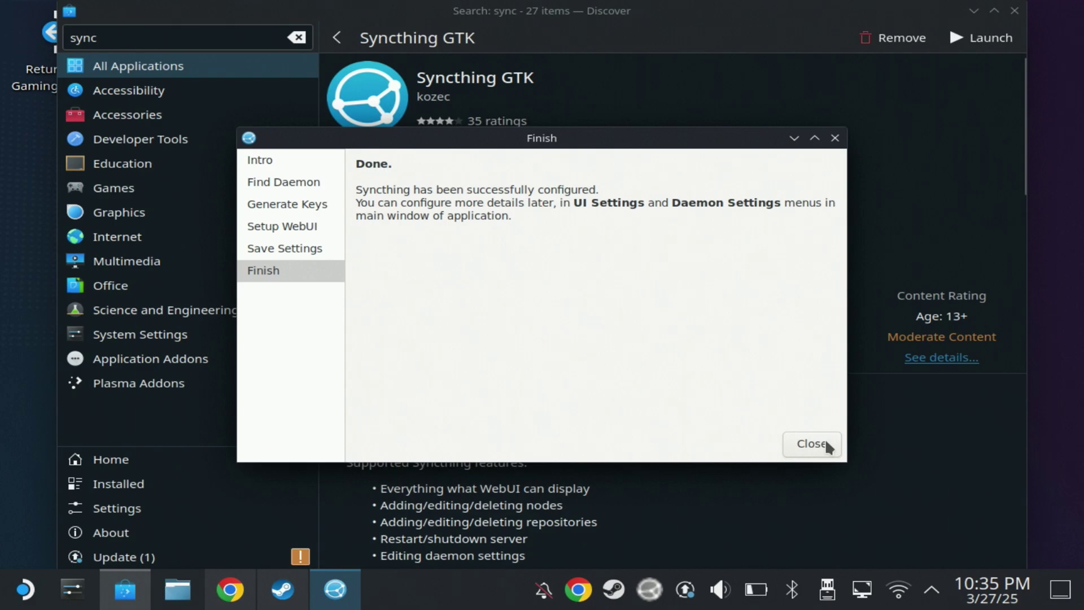
{"action": "left_click", "coordinate": [825, 443]}
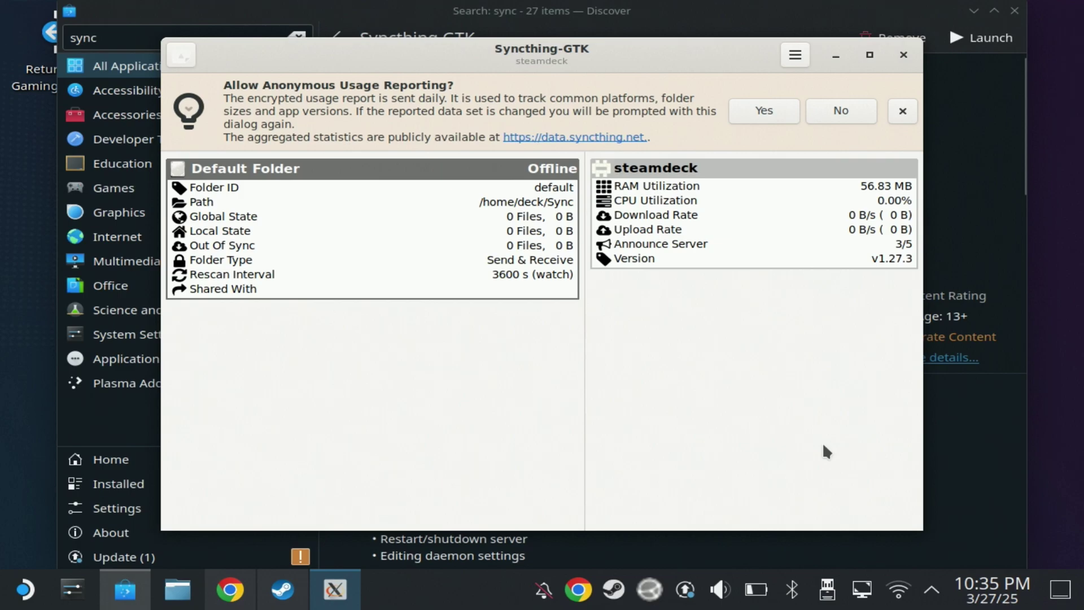
{"action": "left_click", "coordinate": [759, 112]}
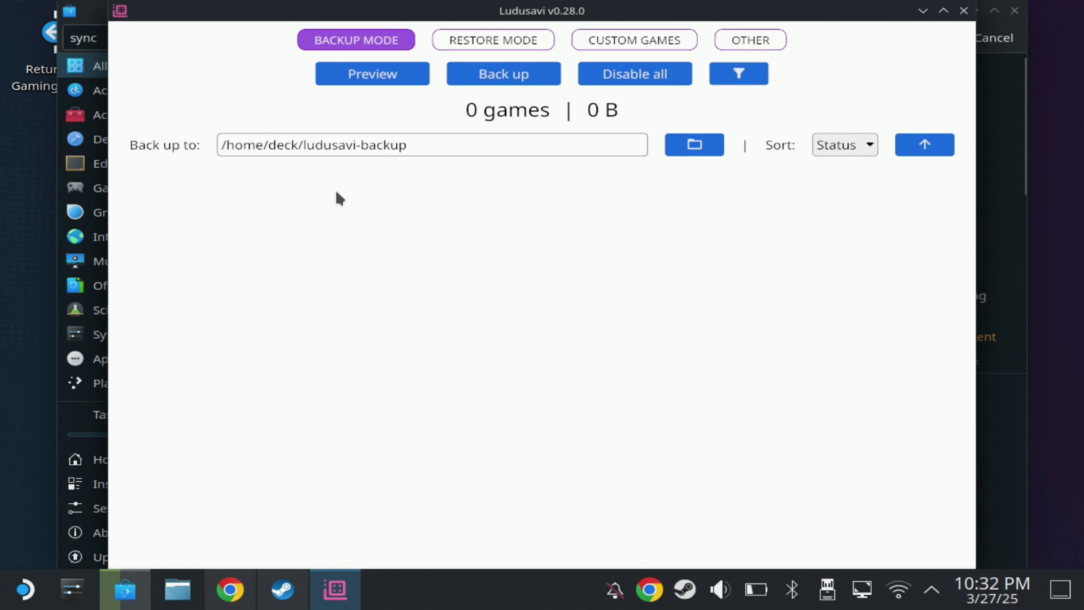
In Ludusavi, preview the game saves, adjust the selection of Two Point Museum and Suikoden I & II HD Remaster, and run the backup.
{"action": "left_click", "coordinate": [389, 79]}
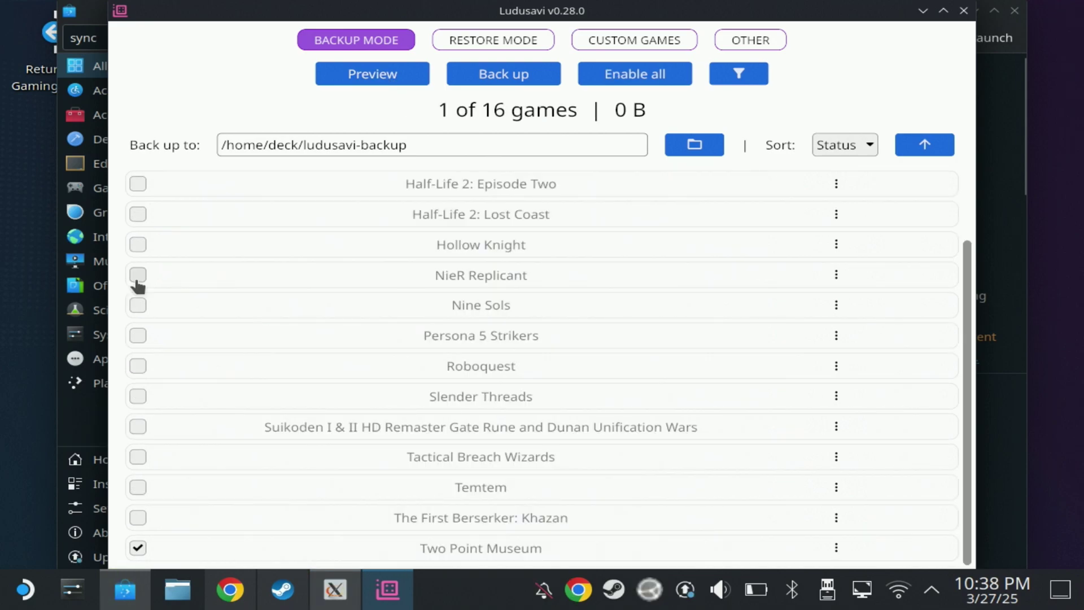
{"action": "left_click", "coordinate": [138, 548]}
{"action": "left_click", "coordinate": [138, 427]}
{"action": "left_click", "coordinate": [138, 427]}
{"action": "left_click", "coordinate": [138, 427]}
{"action": "left_click", "coordinate": [516, 82]}
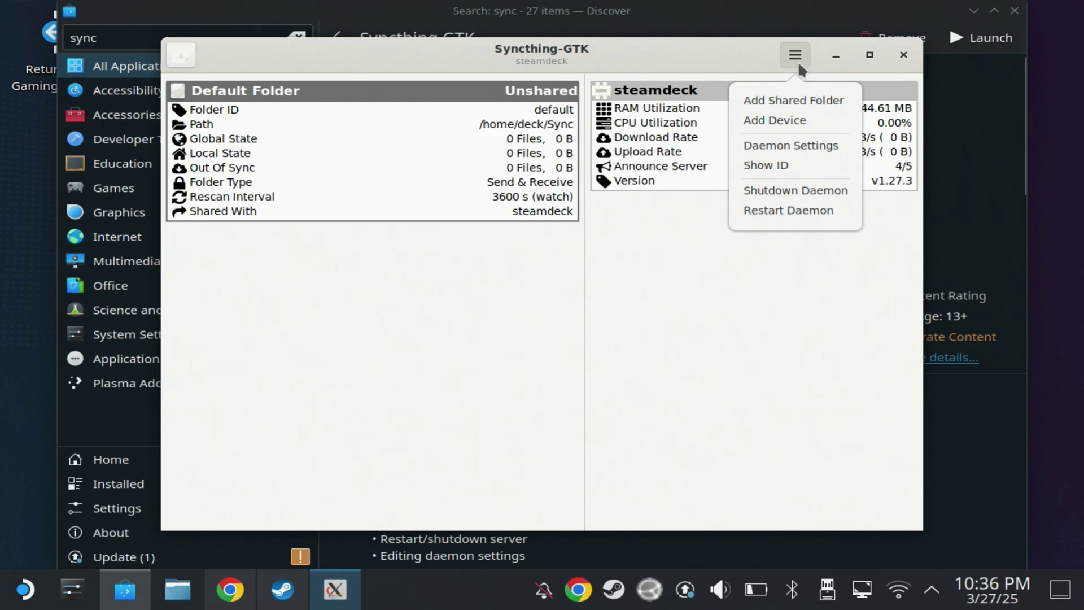
In Syncthing-GTK, start a new shared folder labelled "Deck Save Games" with the path /home/deck/ludusavi-backup.
{"action": "left_click", "coordinate": [825, 96]}
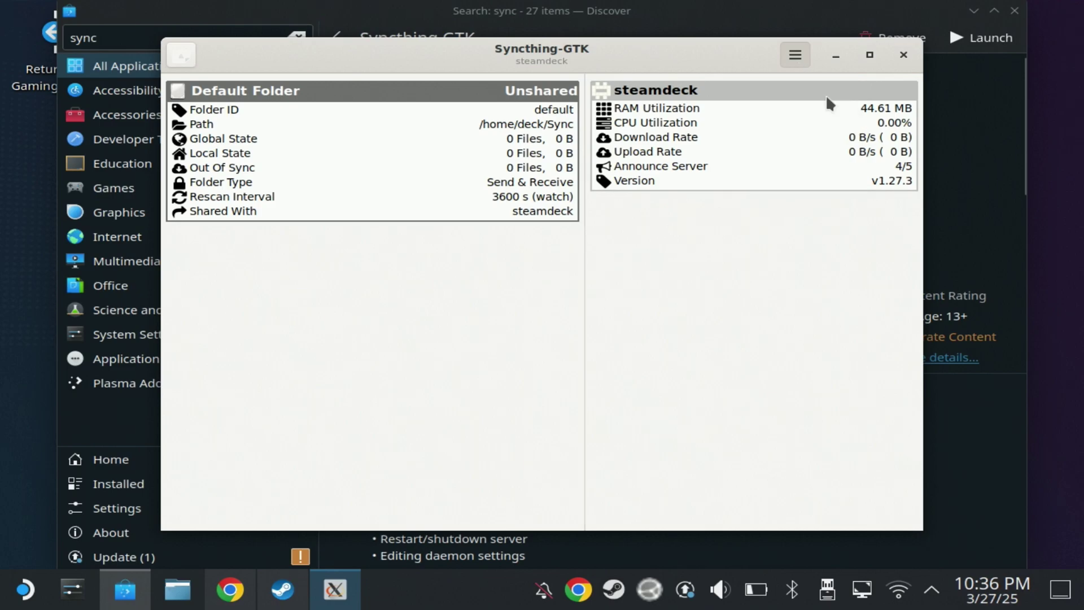
{"action": "type", "text": "Deck Save Games"}
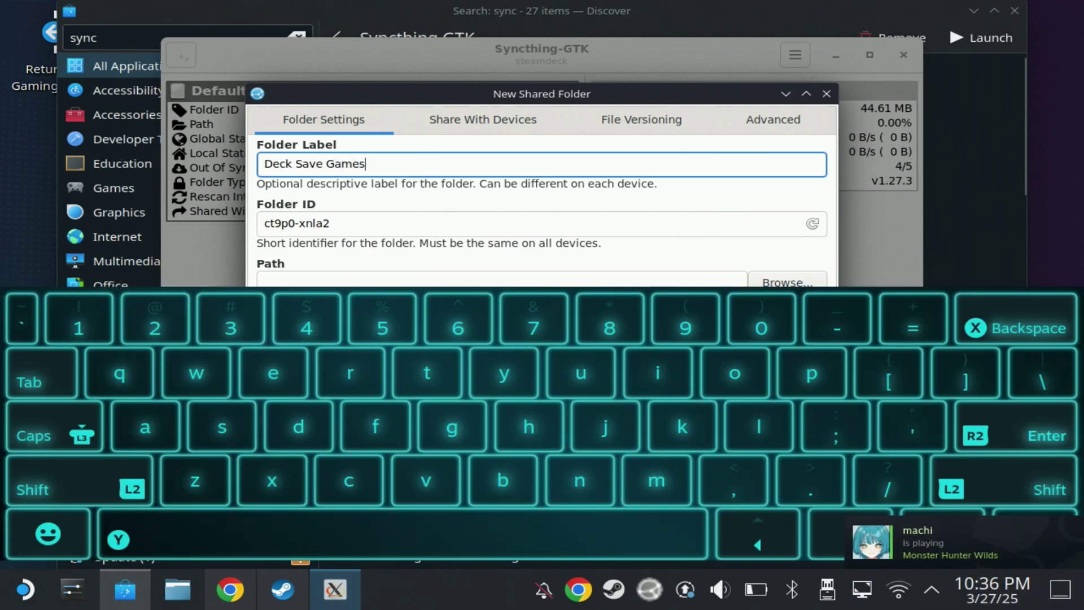
{"action": "key", "text": "Escape"}
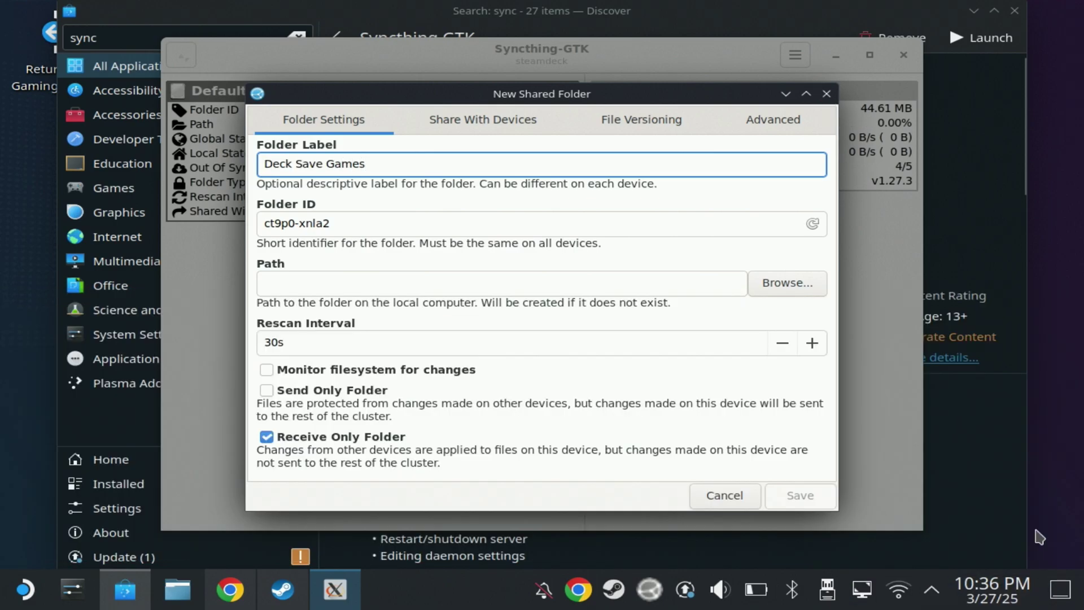
{"action": "left_click", "coordinate": [679, 276]}
{"action": "left_click", "coordinate": [798, 284]}
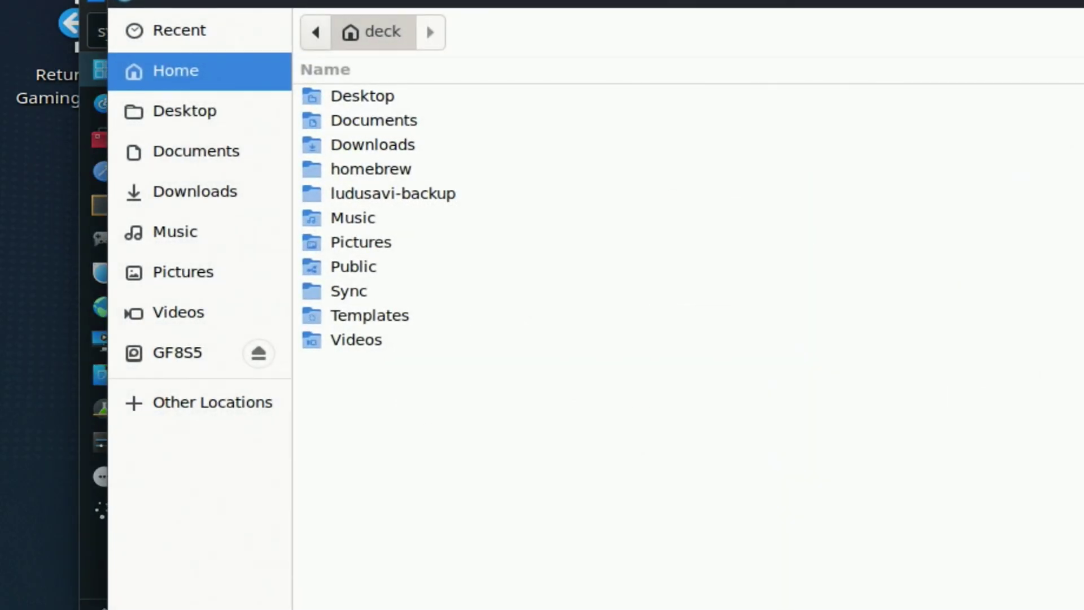
{"action": "left_click", "coordinate": [416, 197]}
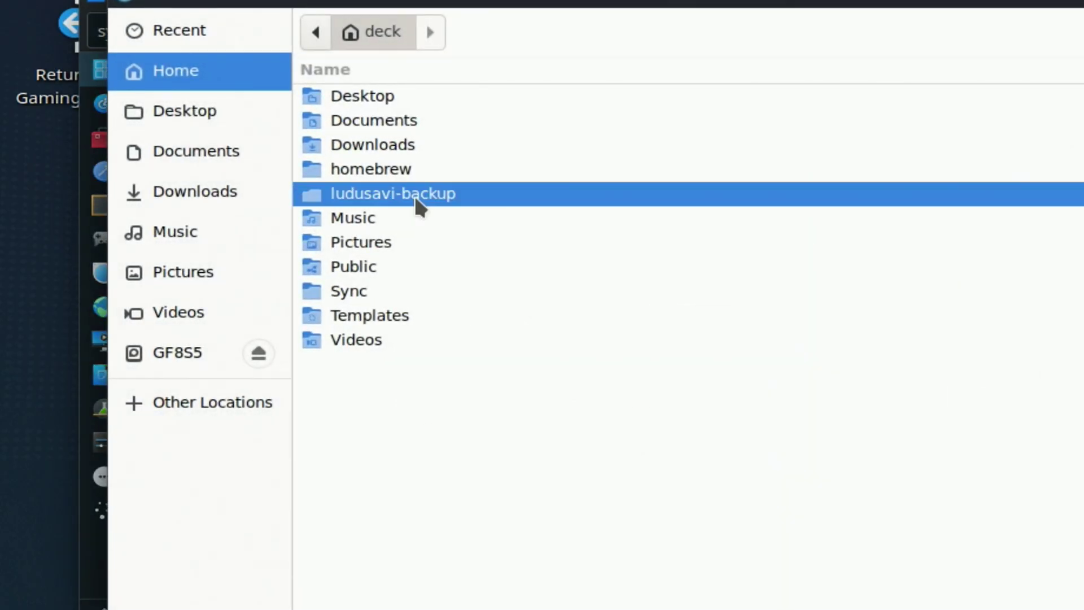
{"action": "key", "text": "Return"}
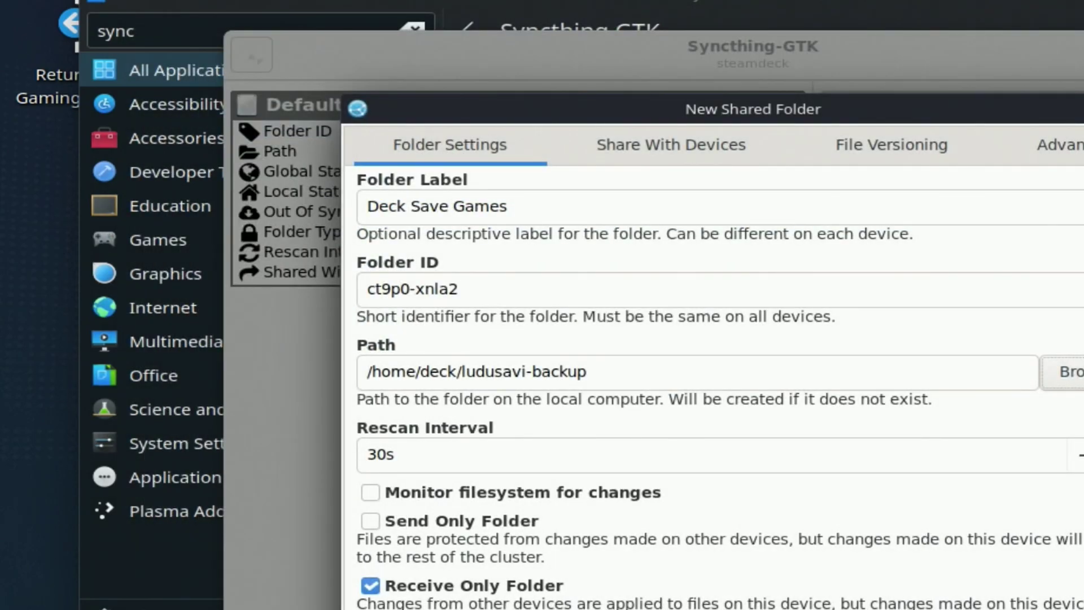
Review the new folder's device sharing, file versioning and advanced settings, and save the shared folder.
{"action": "left_click", "coordinate": [702, 159]}
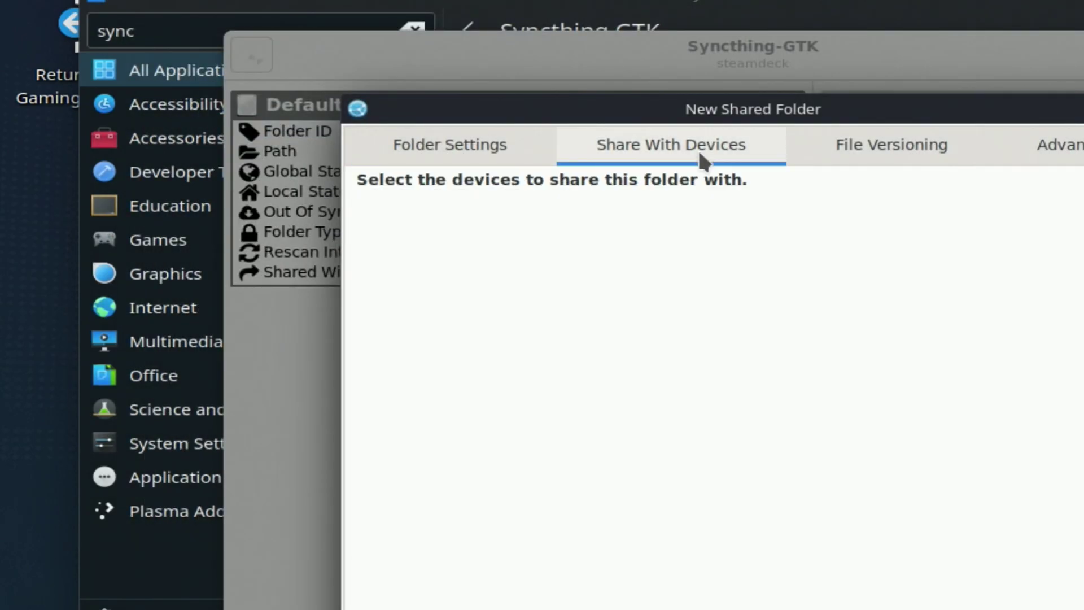
{"action": "left_click", "coordinate": [881, 161]}
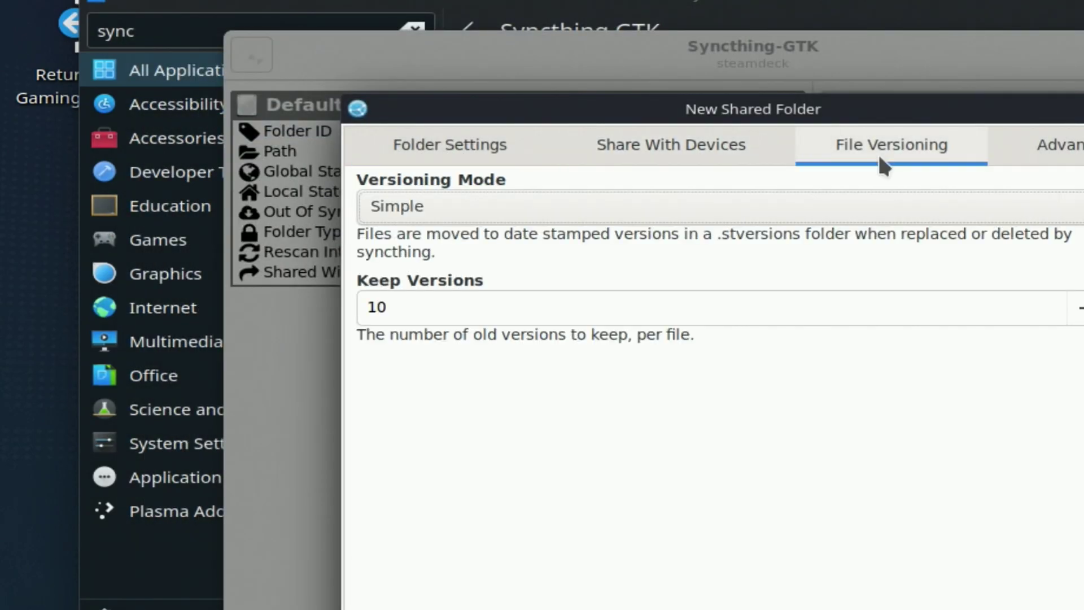
{"action": "left_click", "coordinate": [1061, 157]}
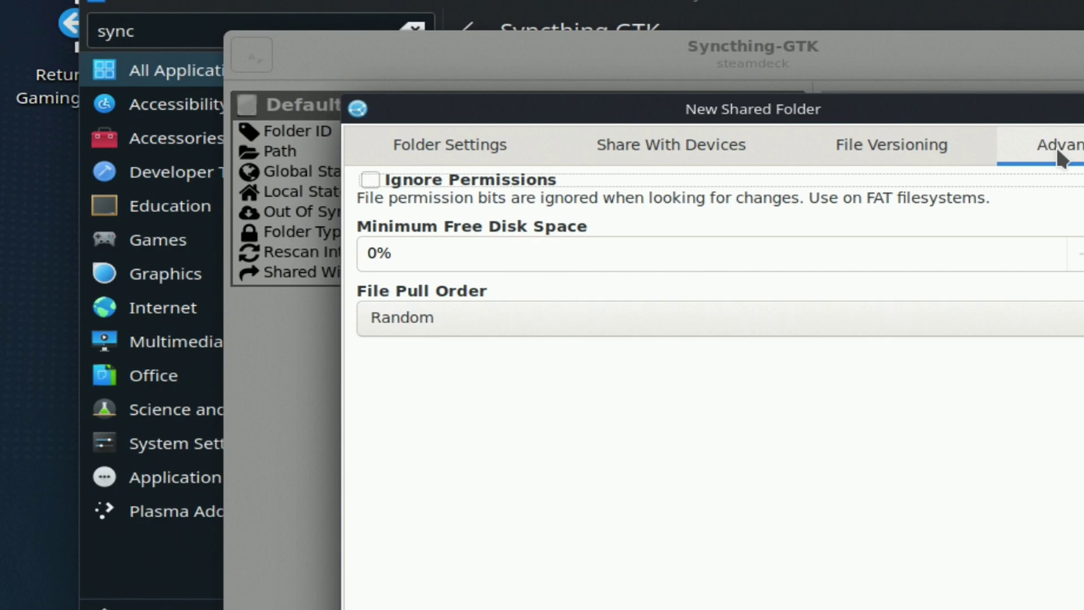
{"action": "key", "text": "Return"}
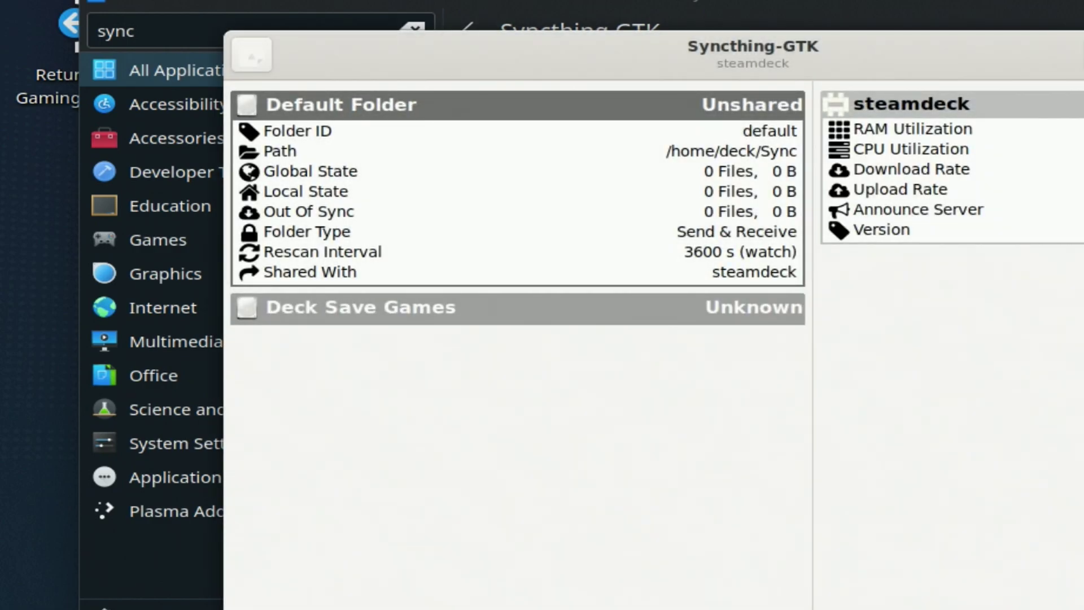
{"action": "left_click", "coordinate": [755, 315]}
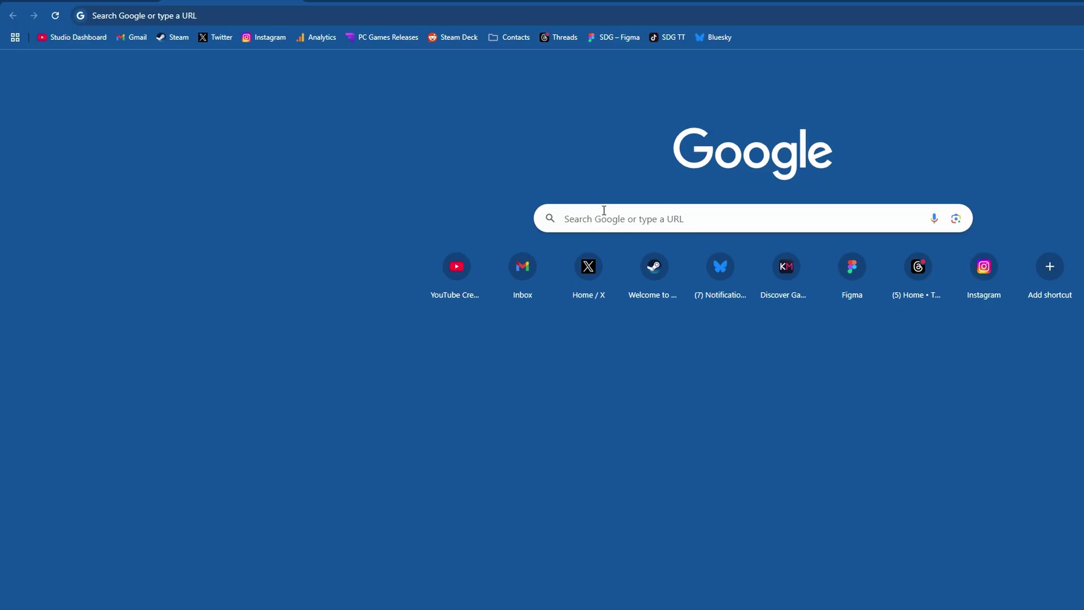
In the web browser, search Google for "syncthing" and open the official syncthing.net site.
{"action": "left_click", "coordinate": [603, 214]}
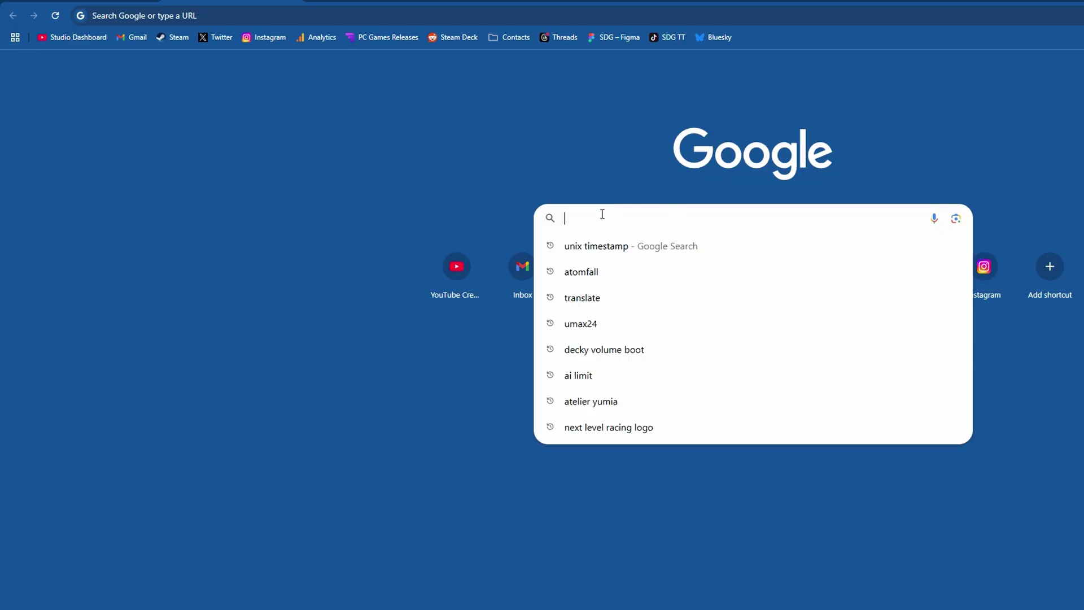
{"action": "type", "text": "syncthing"}
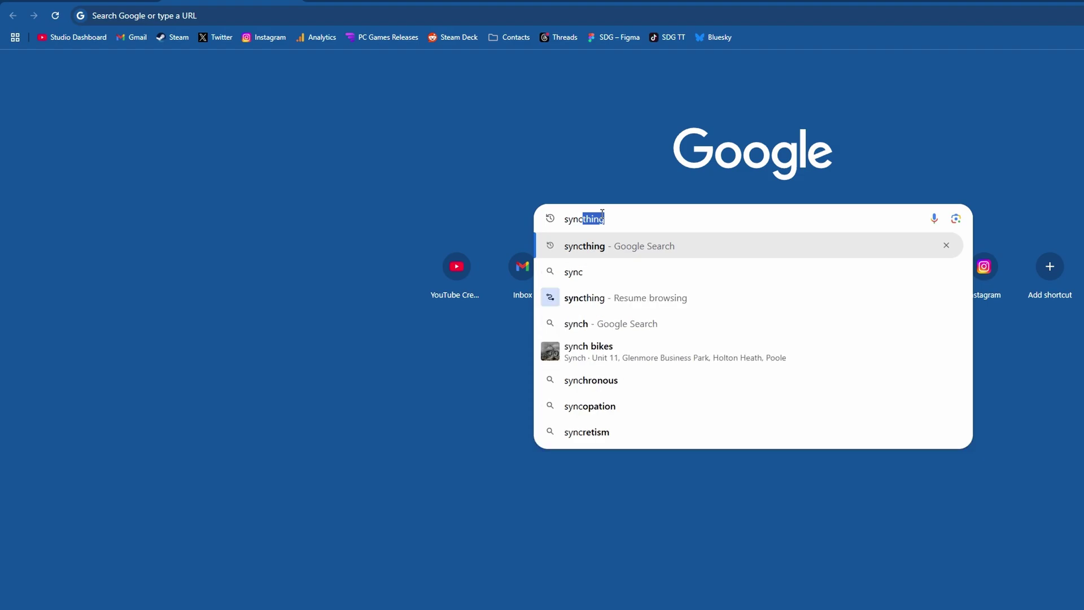
{"action": "key", "text": "Return"}
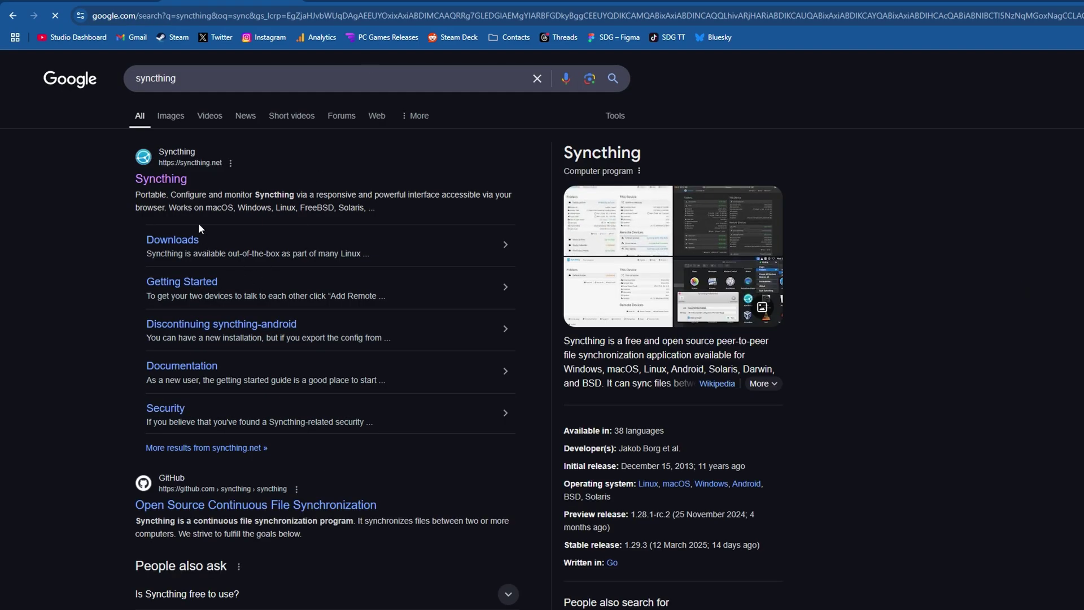
{"action": "left_click", "coordinate": [182, 189]}
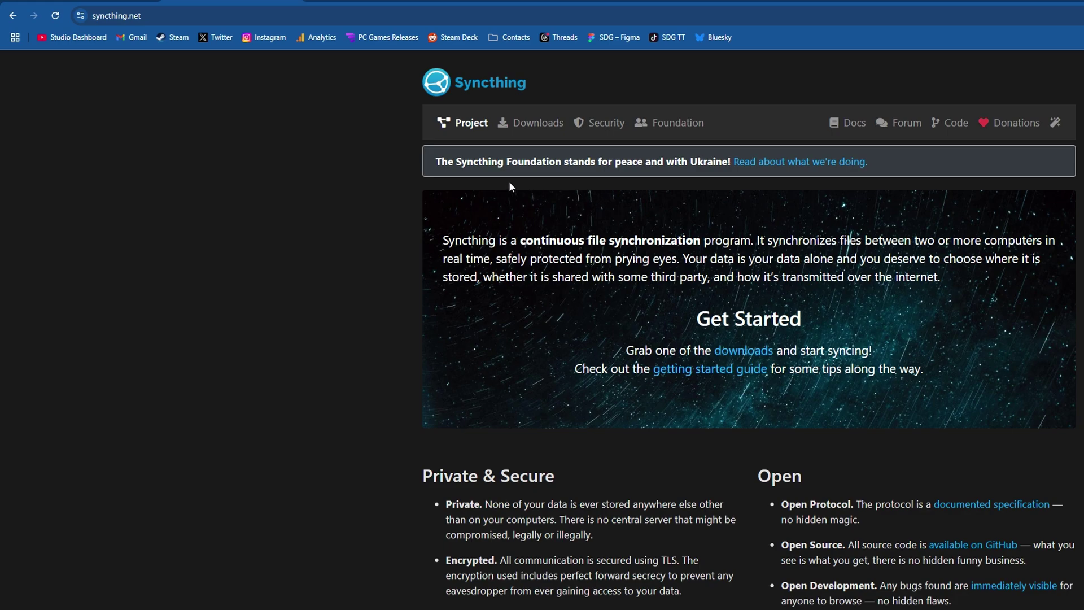
Download syncthing-windows-setup.exe from the v1.29.0 release of Syncthing Windows Setup, linked on the Syncthing downloads page.
{"action": "left_click", "coordinate": [538, 129]}
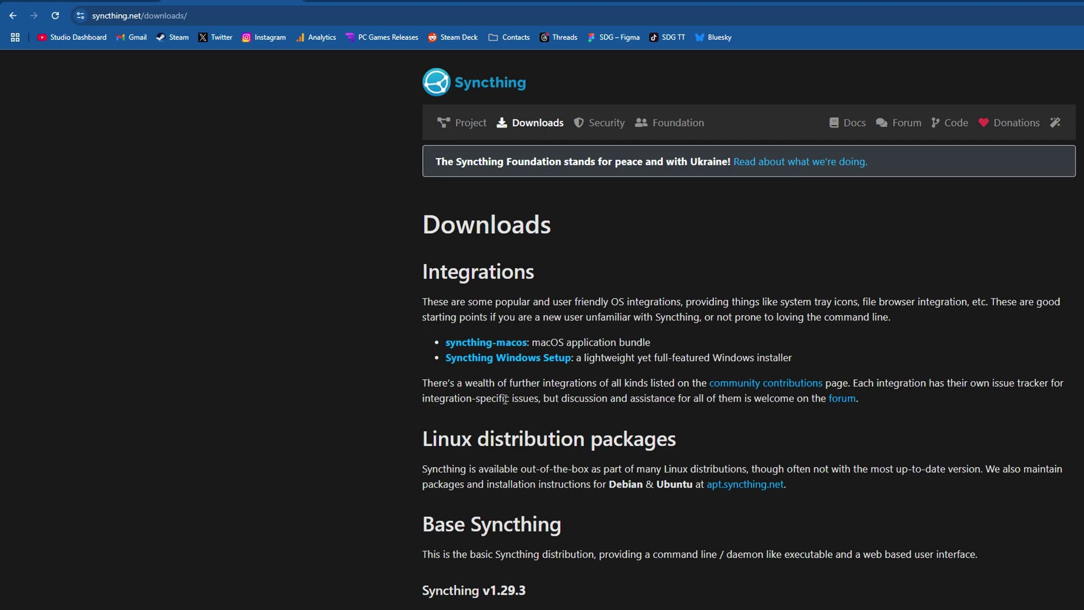
{"action": "left_click", "coordinate": [515, 356]}
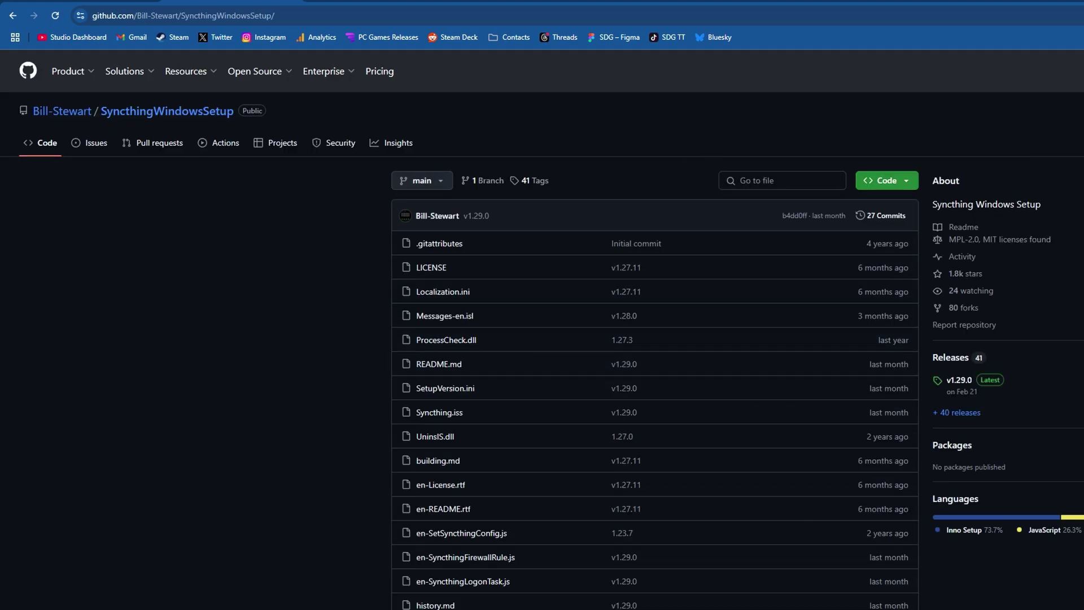
{"action": "scroll", "coordinate": [331, 231], "scroll_direction": "down", "scroll_amount": 15}
{"action": "left_click", "coordinate": [575, 141]}
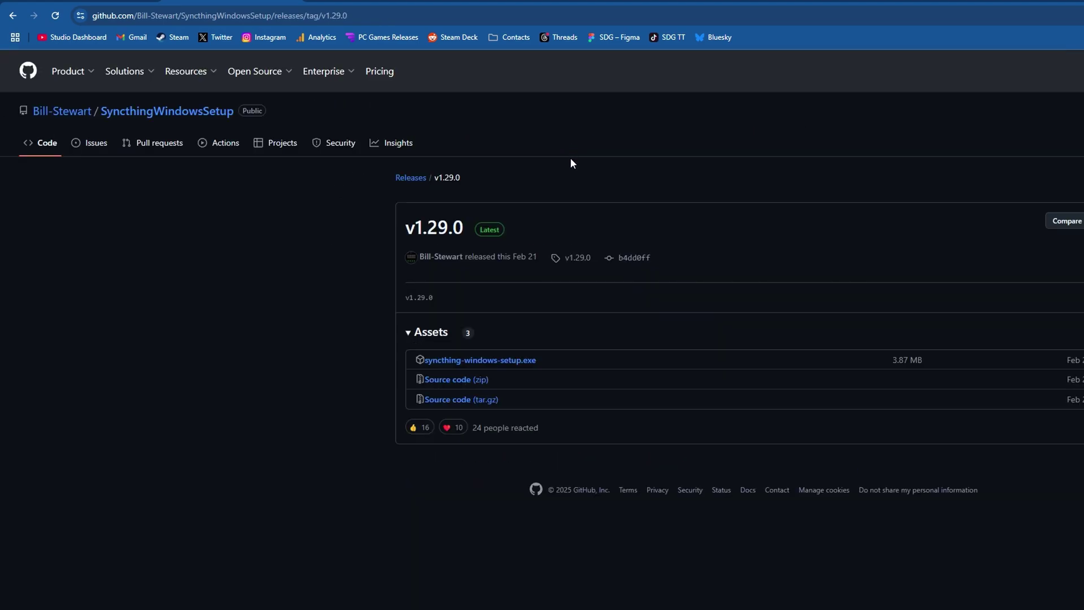
{"action": "left_click", "coordinate": [495, 361]}
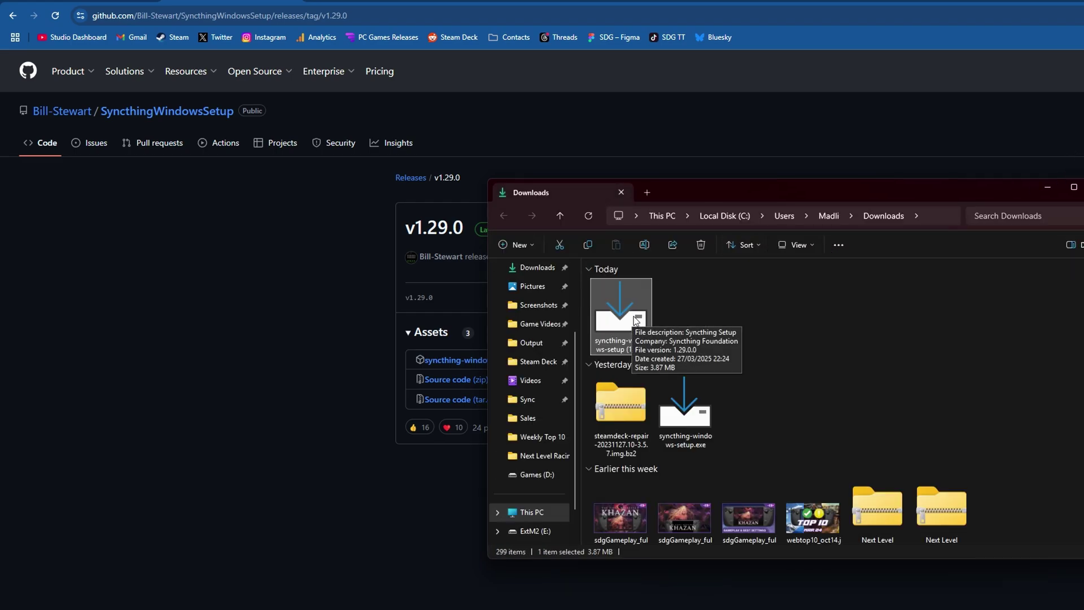
Launch the downloaded syncthing-windows-setup installer from the Downloads folder and allow it to run past the Microsoft Defender SmartScreen block.
{"action": "double_click", "coordinate": [637, 321]}
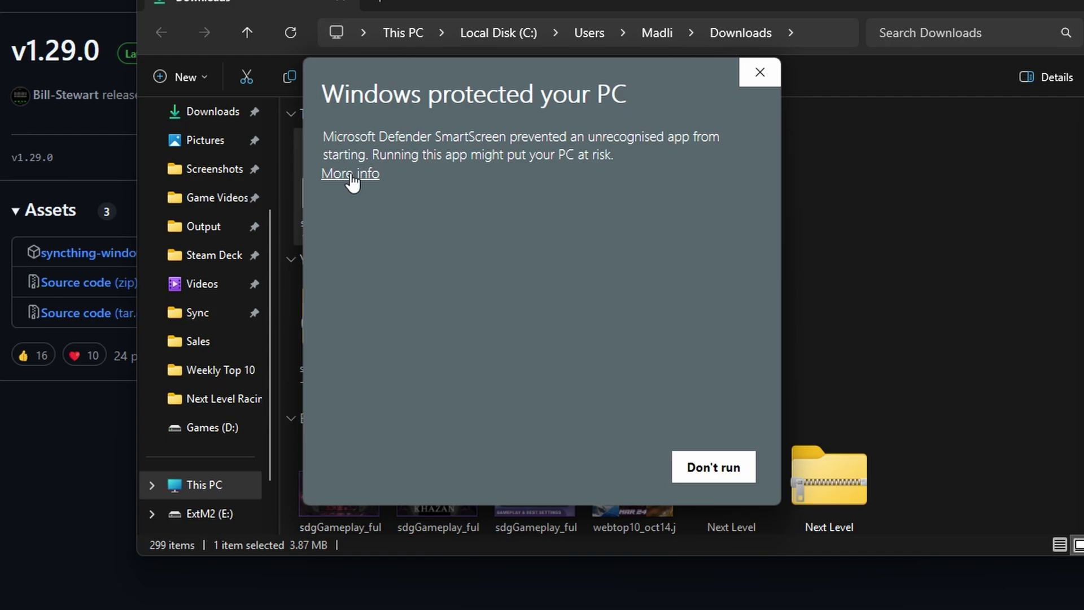
{"action": "left_click", "coordinate": [350, 171]}
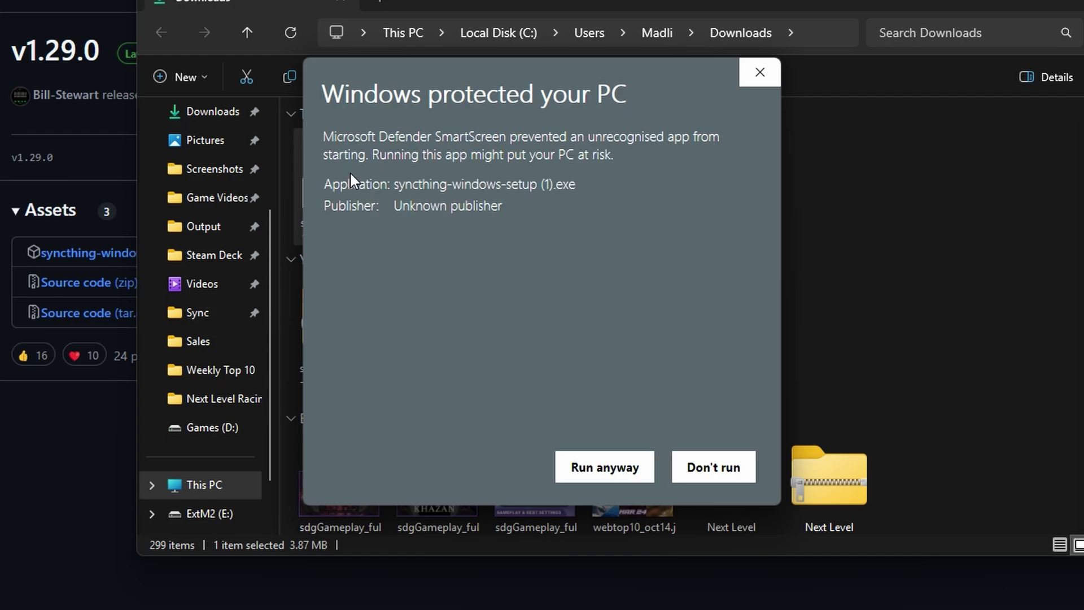
{"action": "left_click", "coordinate": [608, 466]}
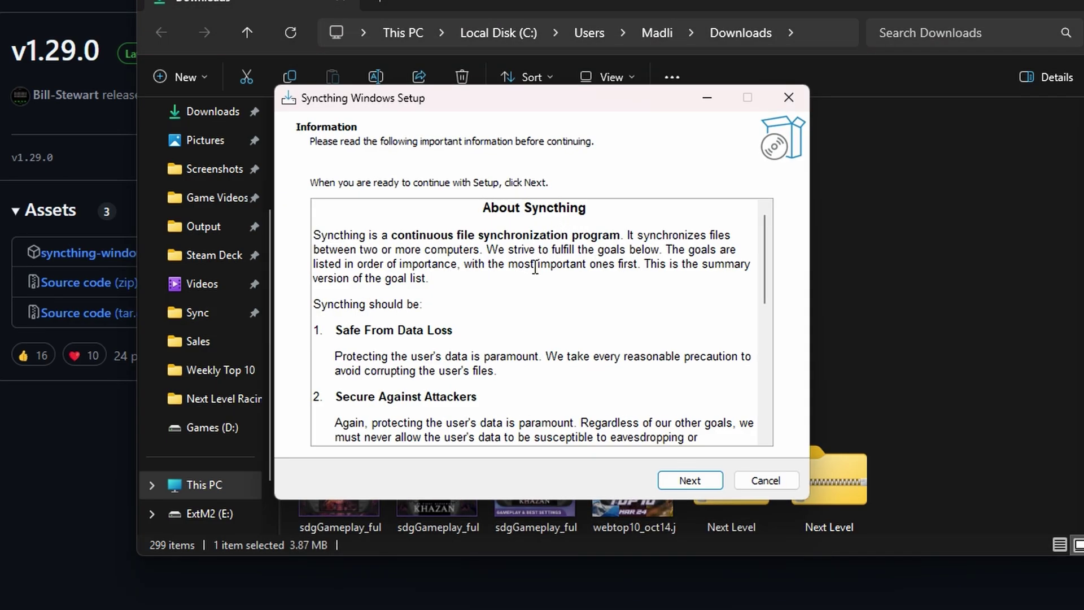
Proceed through Syncthing Windows Setup to the additional tasks, keeping the default install folder, 12-hour upgrade interval, address 127.0.0.1, port 8384 and relays enabled.
{"action": "scroll", "coordinate": [528, 272], "scroll_direction": "down", "scroll_amount": 7}
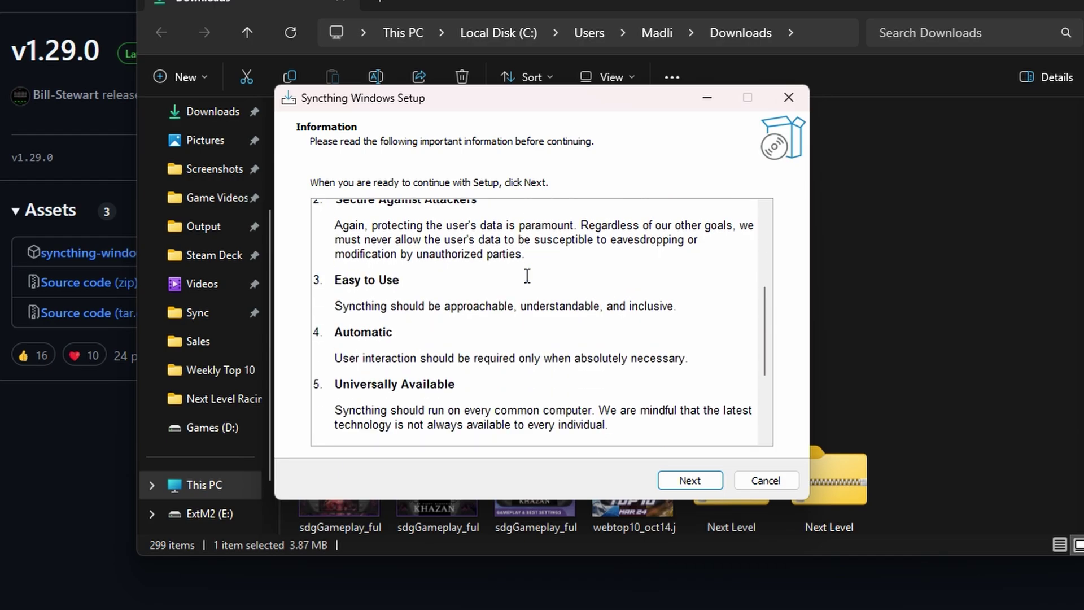
{"action": "left_click", "coordinate": [684, 482]}
{"action": "left_click", "coordinate": [690, 481]}
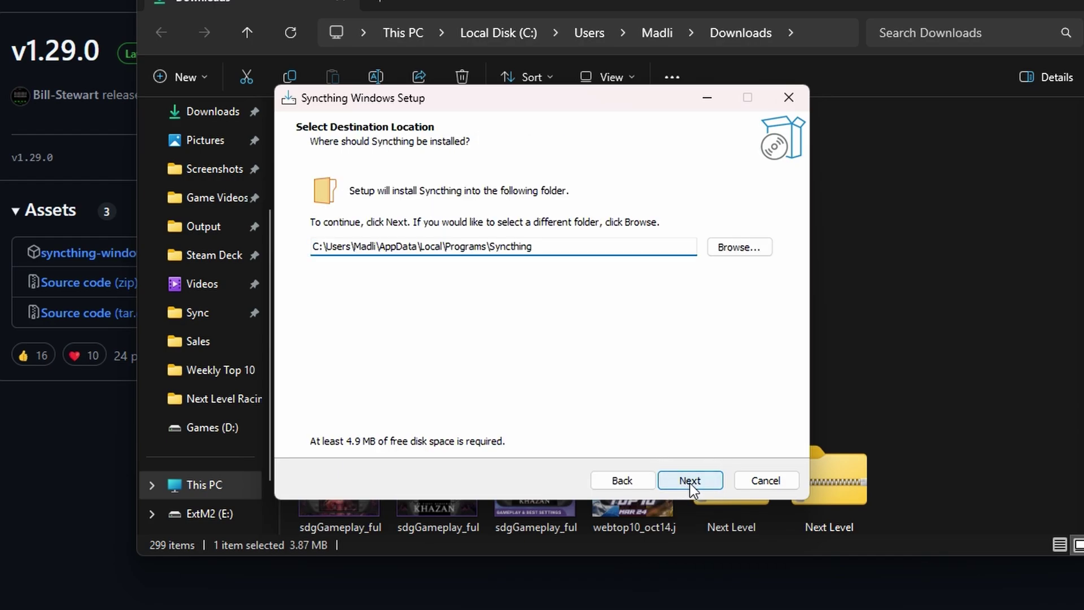
{"action": "left_click", "coordinate": [690, 481]}
{"action": "left_click", "coordinate": [690, 481]}
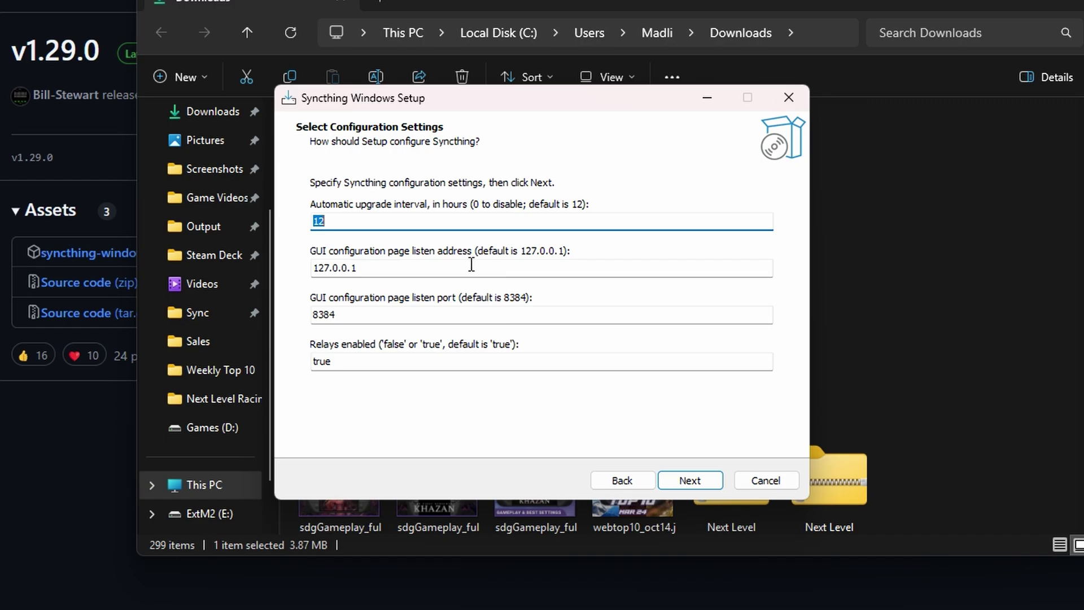
{"action": "left_click", "coordinate": [698, 483]}
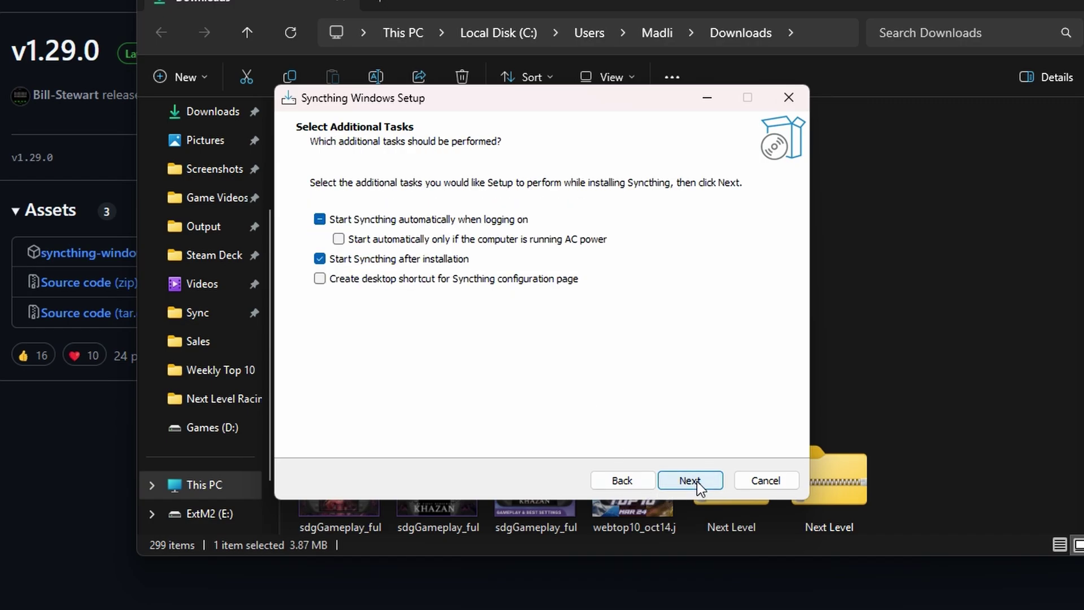